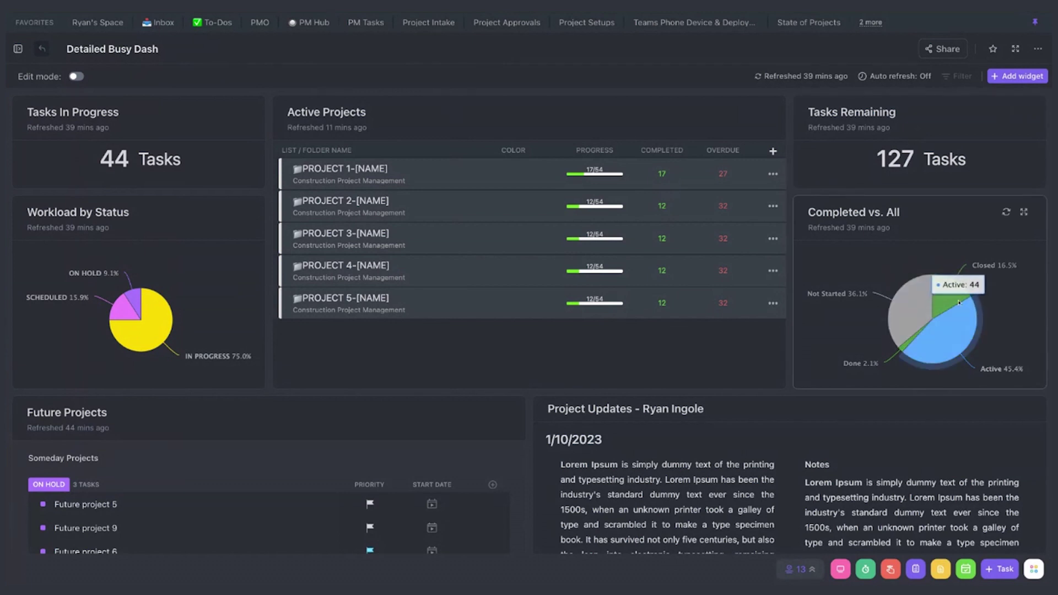
- Examine the Completed vs. All chart, the Future Projects list and the project updates text on the Detailed Busy Dash
mouse_move(925, 327)
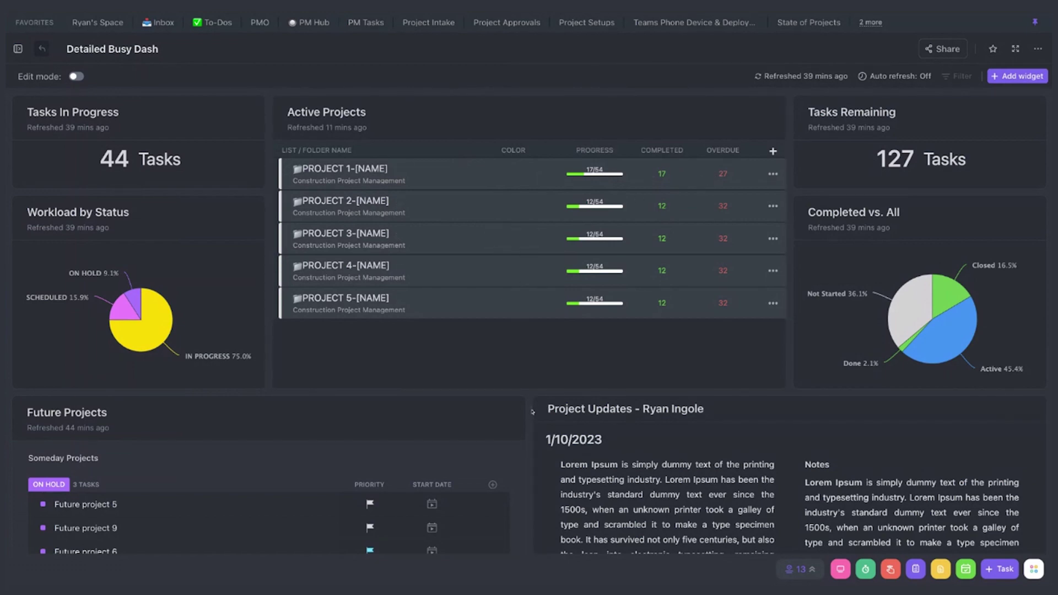
scroll(532, 412, "down", 2)
scroll(532, 412, "down", 3)
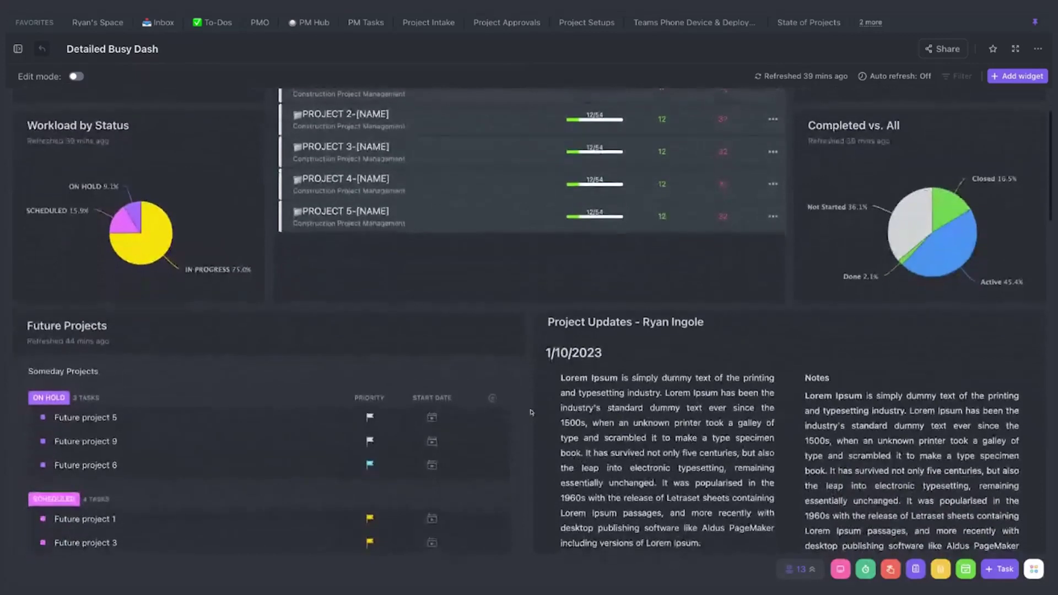
scroll(530, 411, "down", 2)
scroll(530, 411, "down", 2)
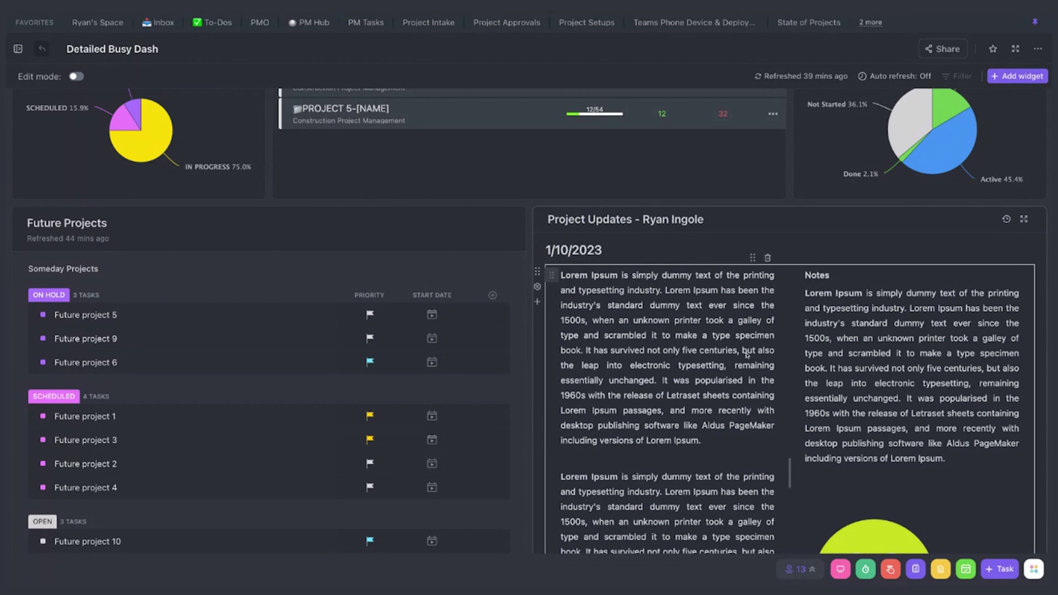
scroll(705, 327, "up", 2)
scroll(705, 326, "down", 4)
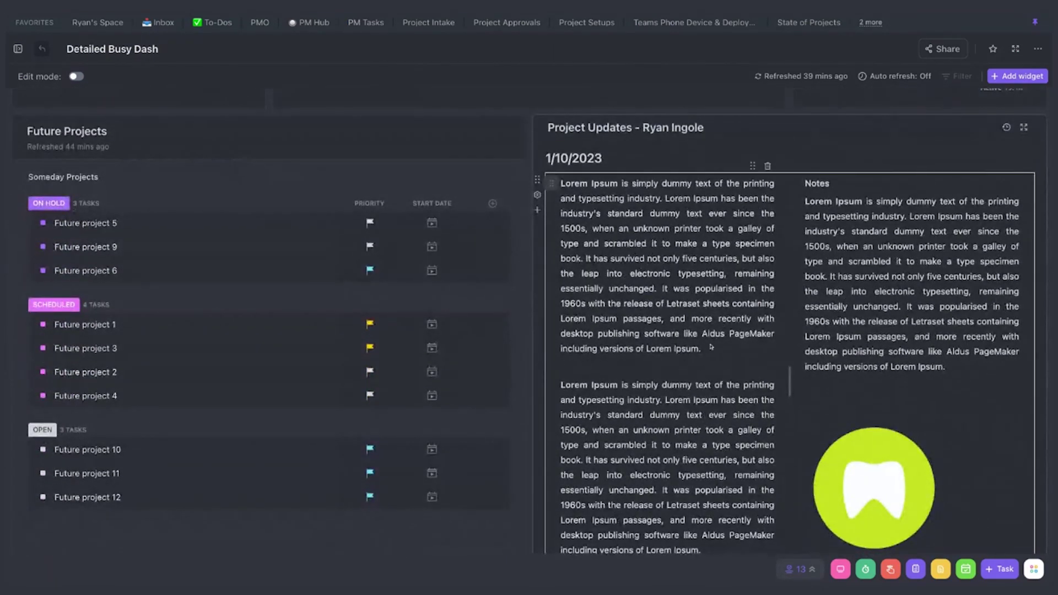
left_click_drag(681, 333, 619, 229)
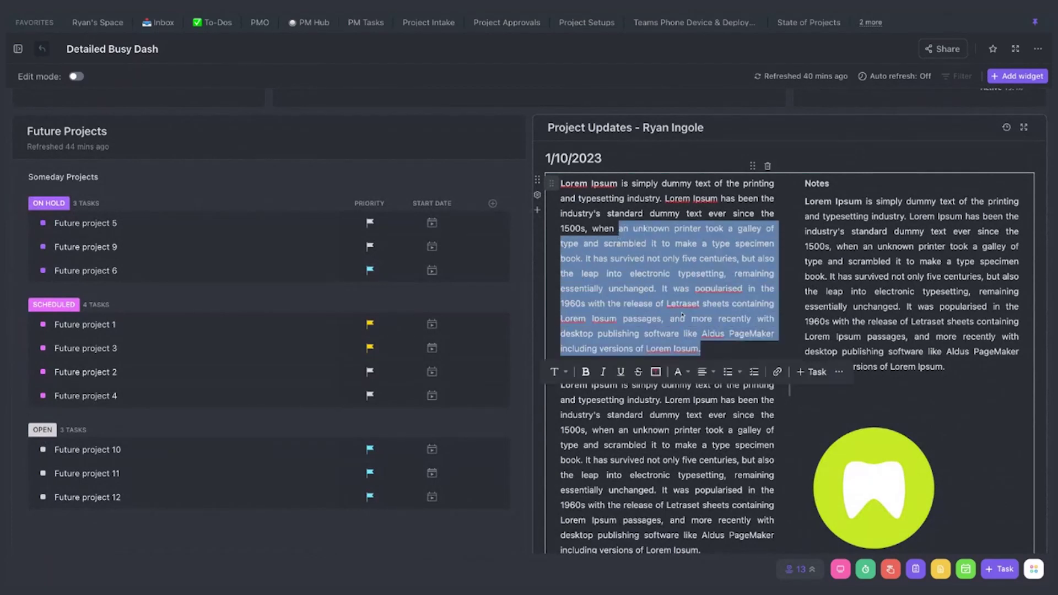
left_click(702, 349)
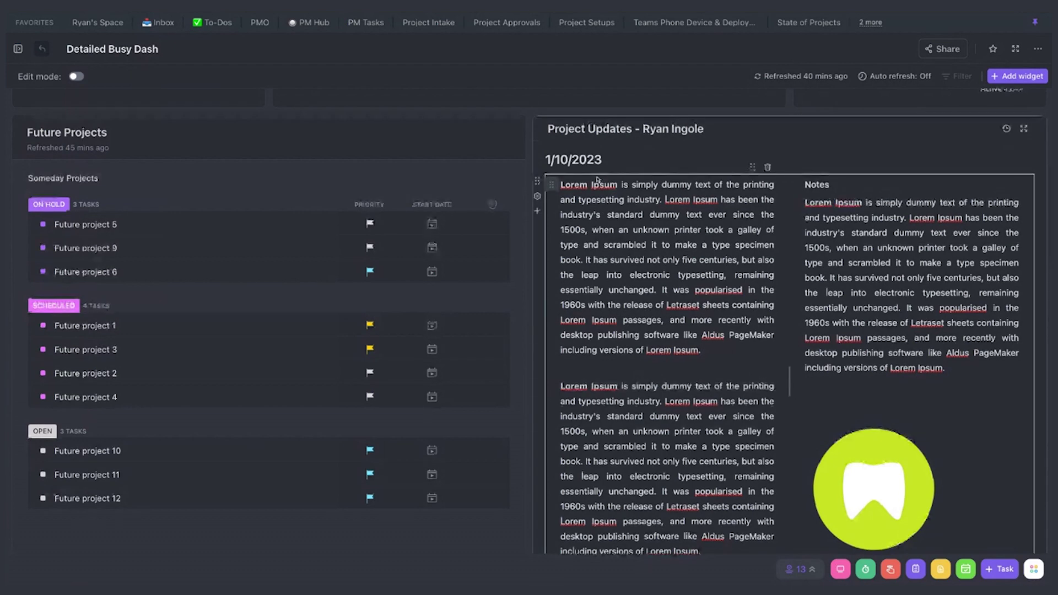
- Look over the rest of the project updates and Future Projects widgets, then the start of the Gantt of All Projects
scroll(597, 179, "up", 1)
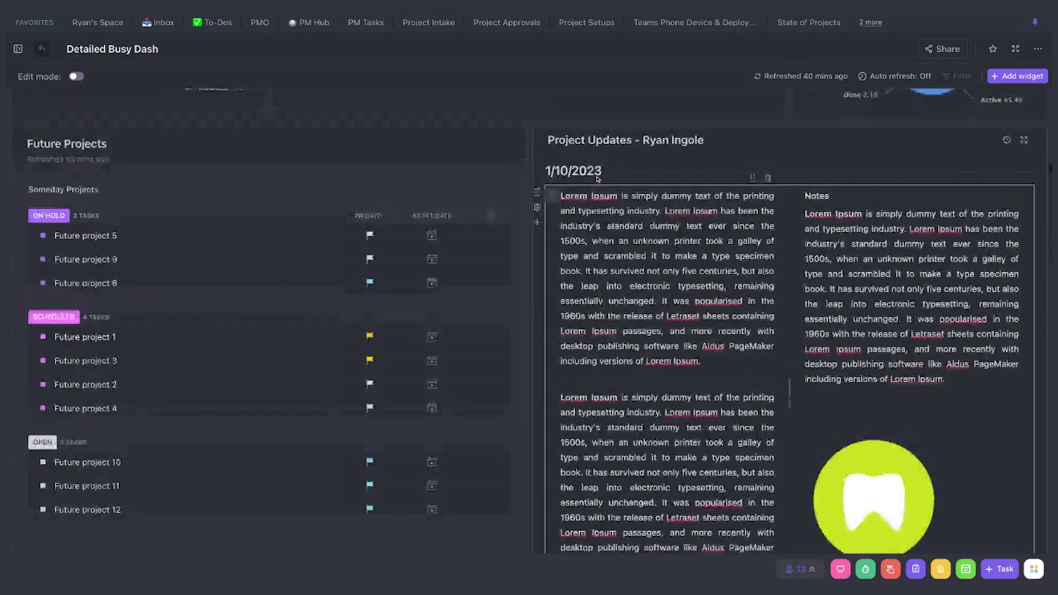
scroll(598, 179, "up", 1)
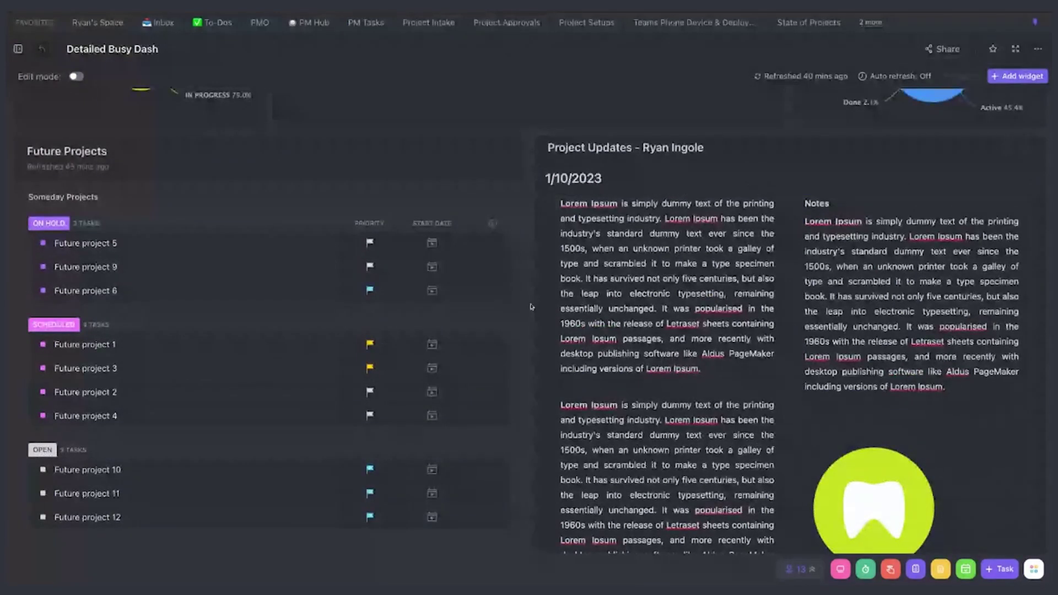
scroll(531, 307, "up", 1)
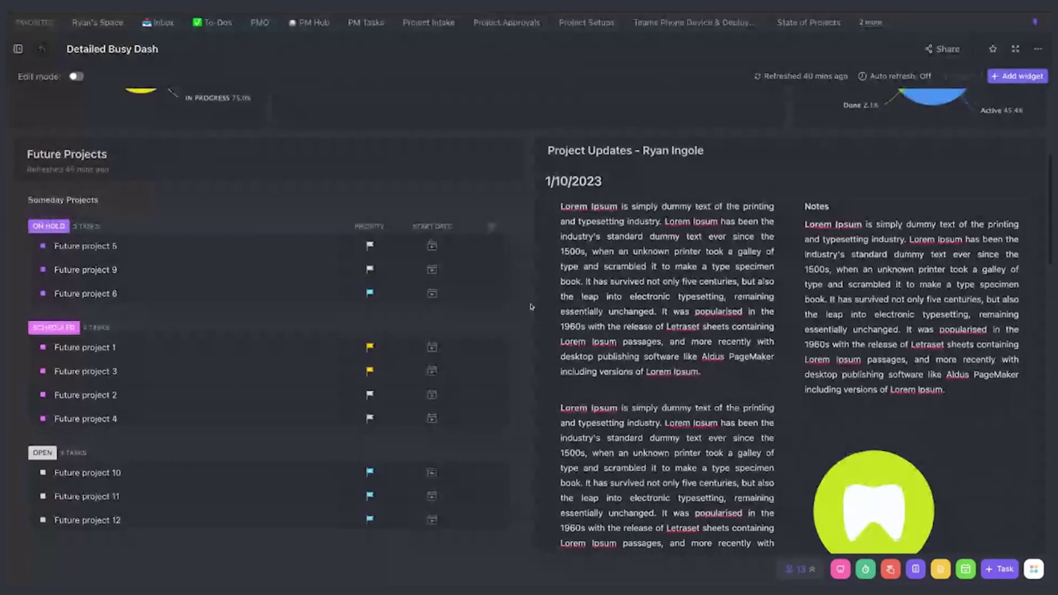
scroll(531, 307, "down", 1)
scroll(531, 307, "down", 3)
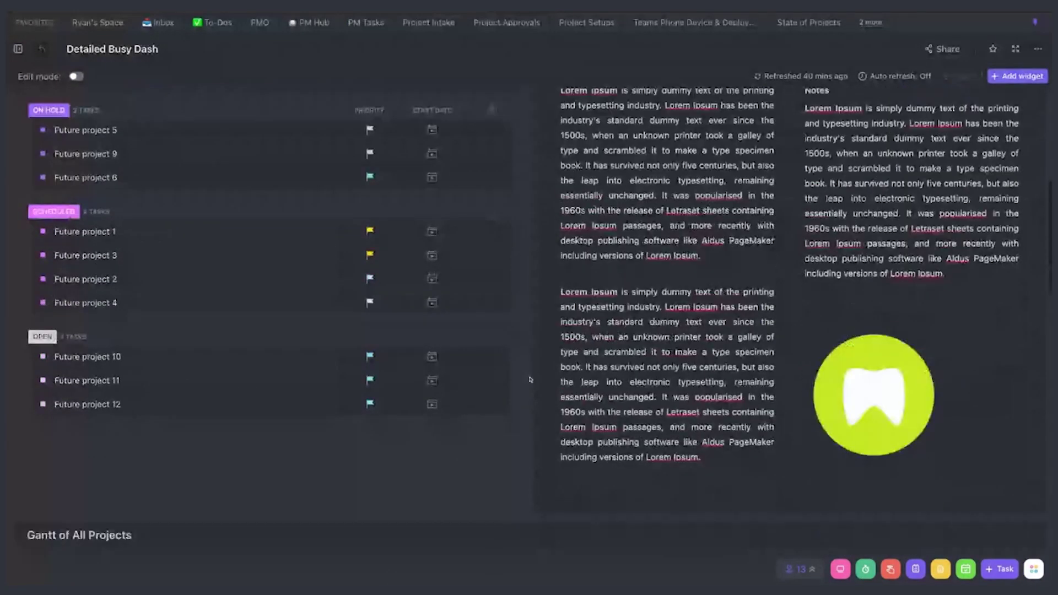
scroll(531, 380, "down", 2)
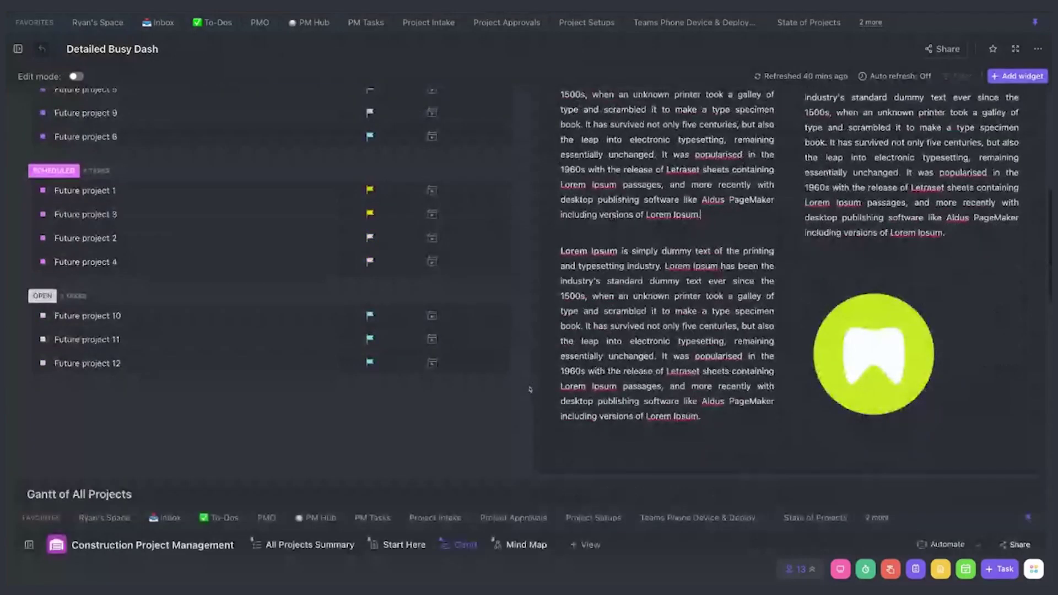
scroll(530, 390, "down", 1)
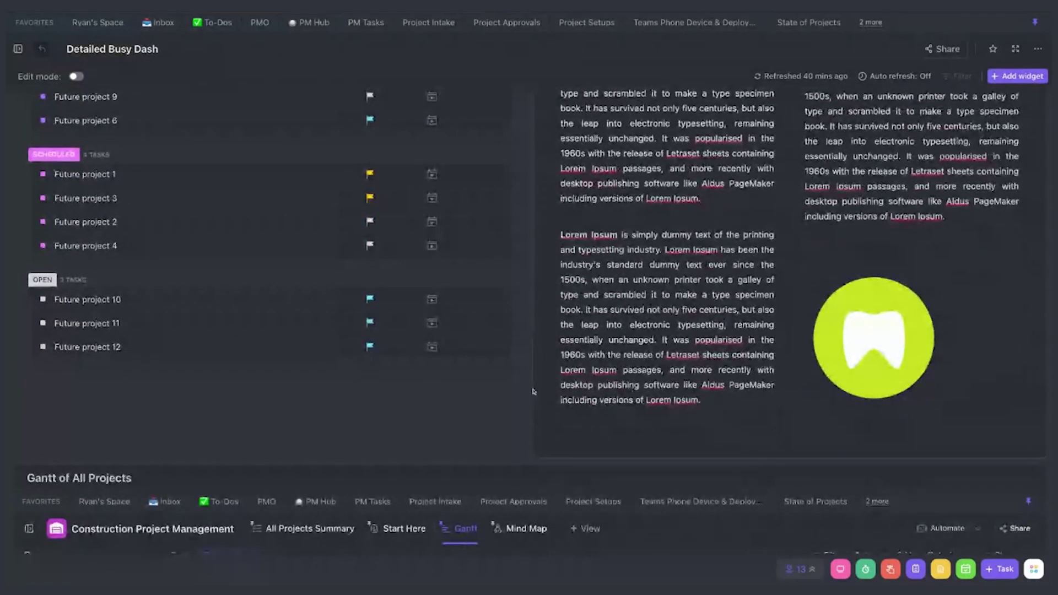
scroll(533, 392, "down", 1)
scroll(534, 392, "down", 1)
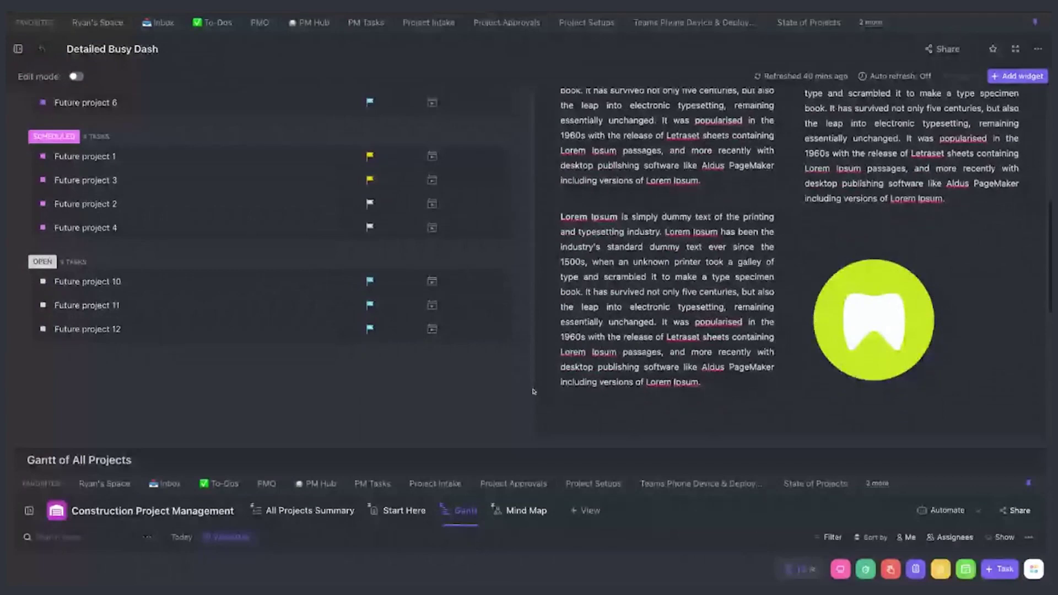
scroll(534, 392, "down", 5)
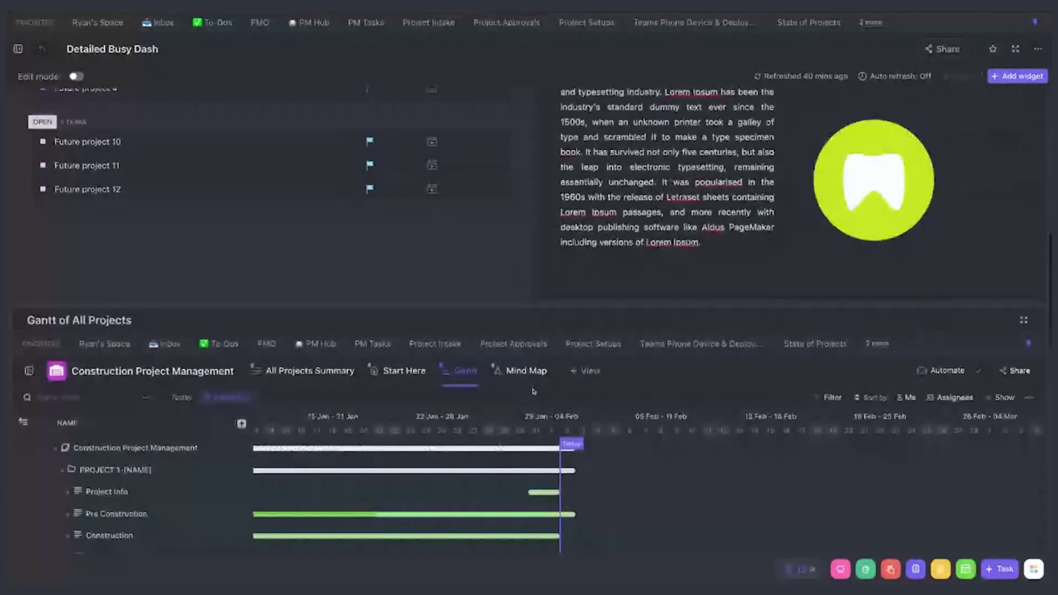
scroll(534, 392, "down", 1)
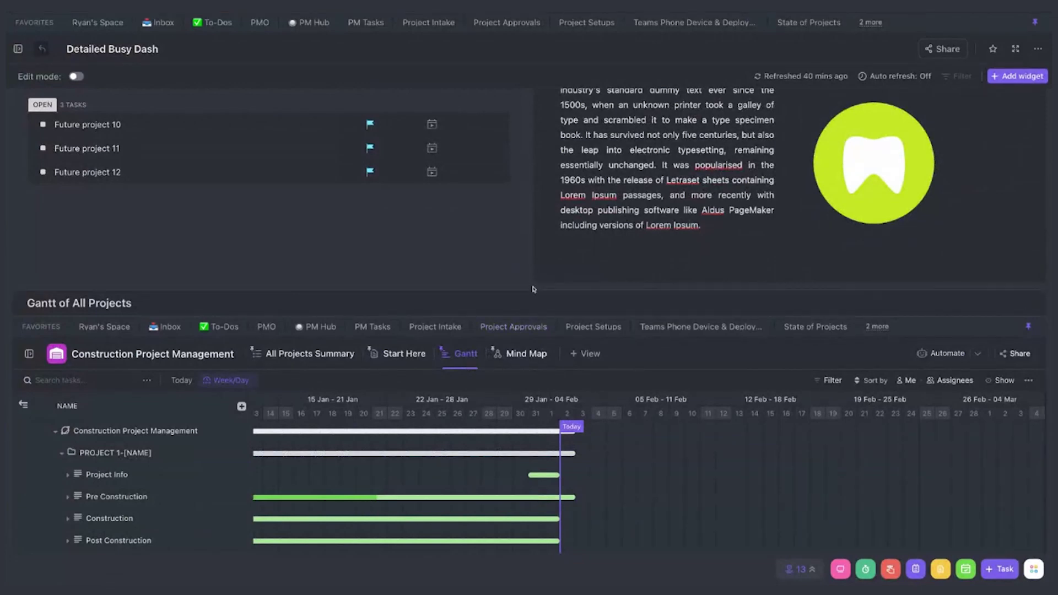
scroll(532, 294, "up", 2)
scroll(532, 294, "down", 3)
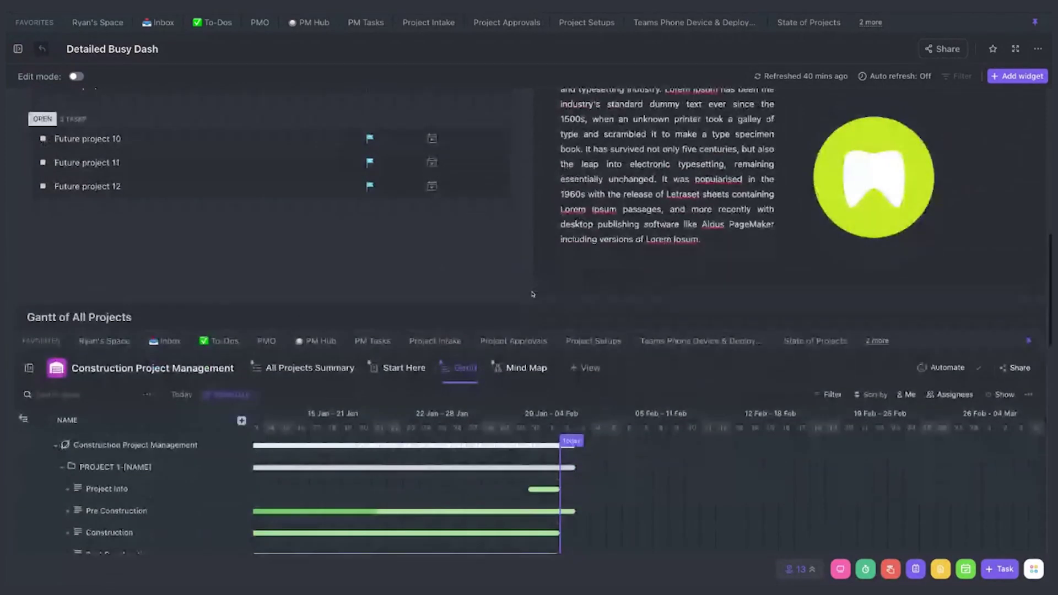
scroll(533, 294, "down", 2)
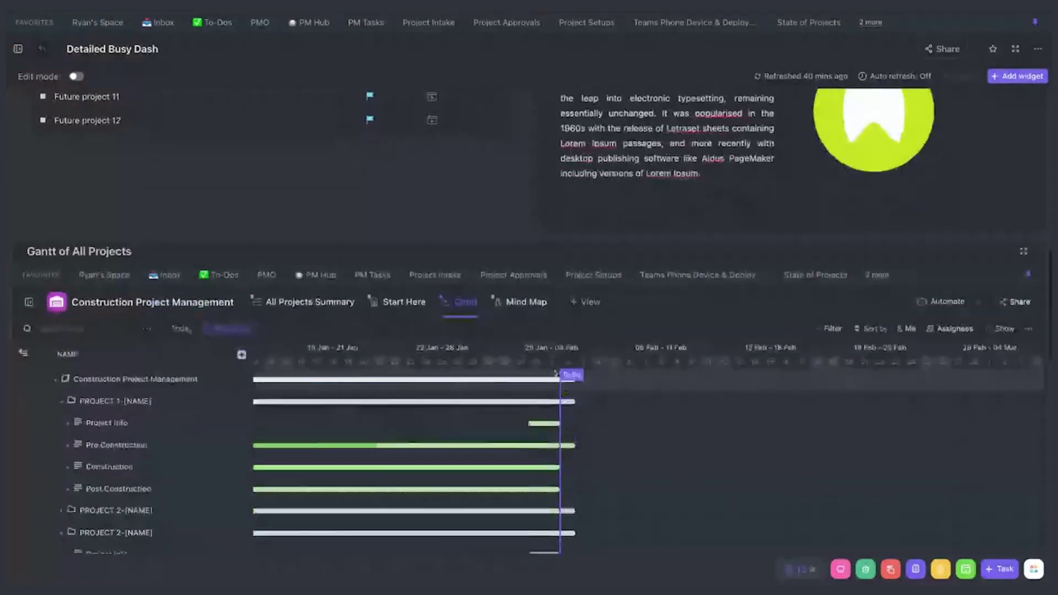
- Review the whole Detailed Busy Dash from its first widgets through to Budget Total and Spent Total
scroll(555, 374, "up", 3)
scroll(556, 373, "up", 9)
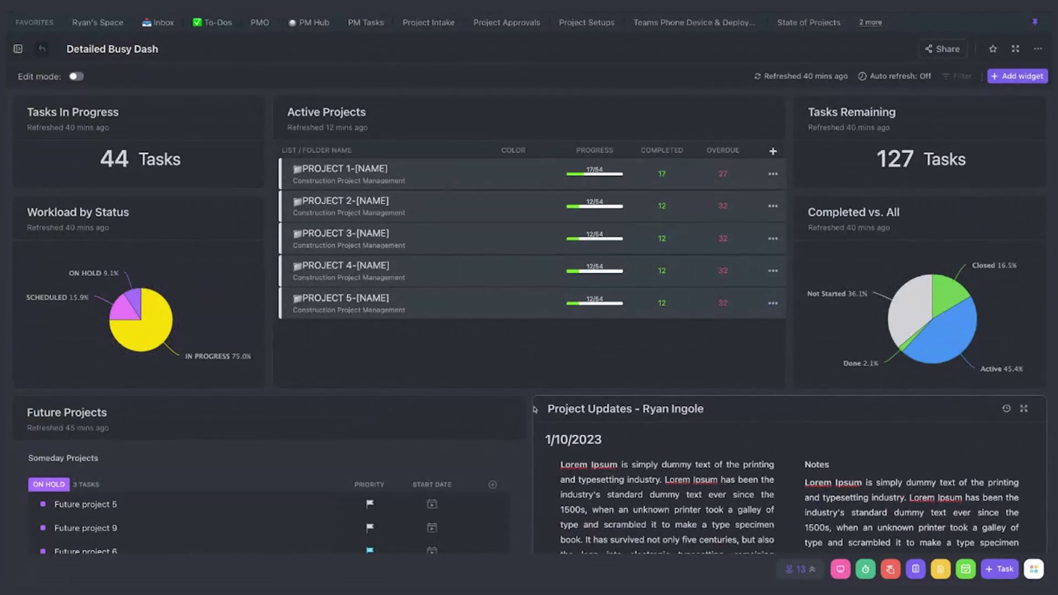
scroll(533, 415, "down", 5)
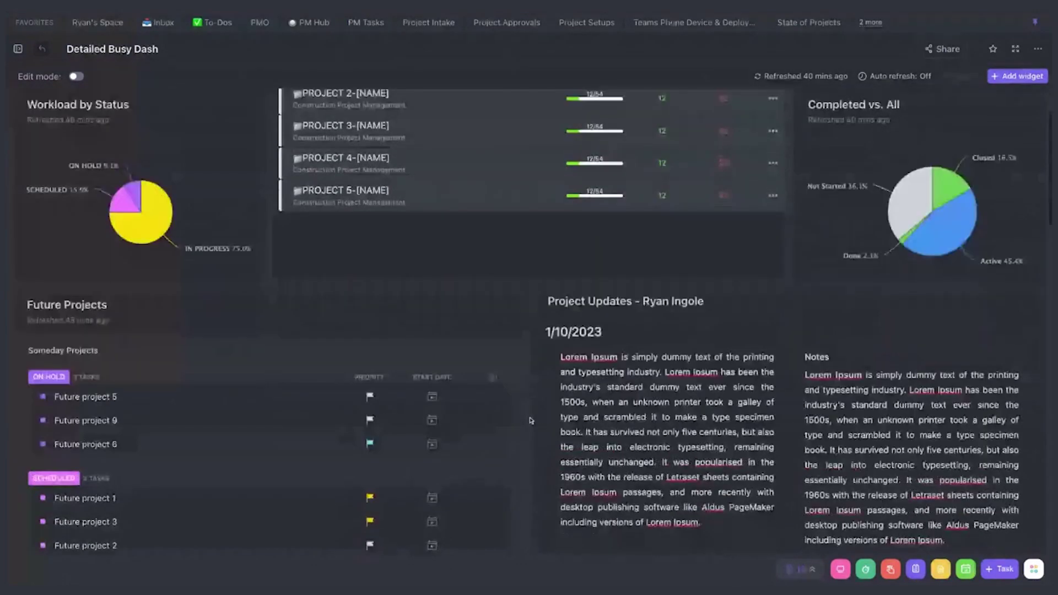
scroll(531, 420, "down", 1)
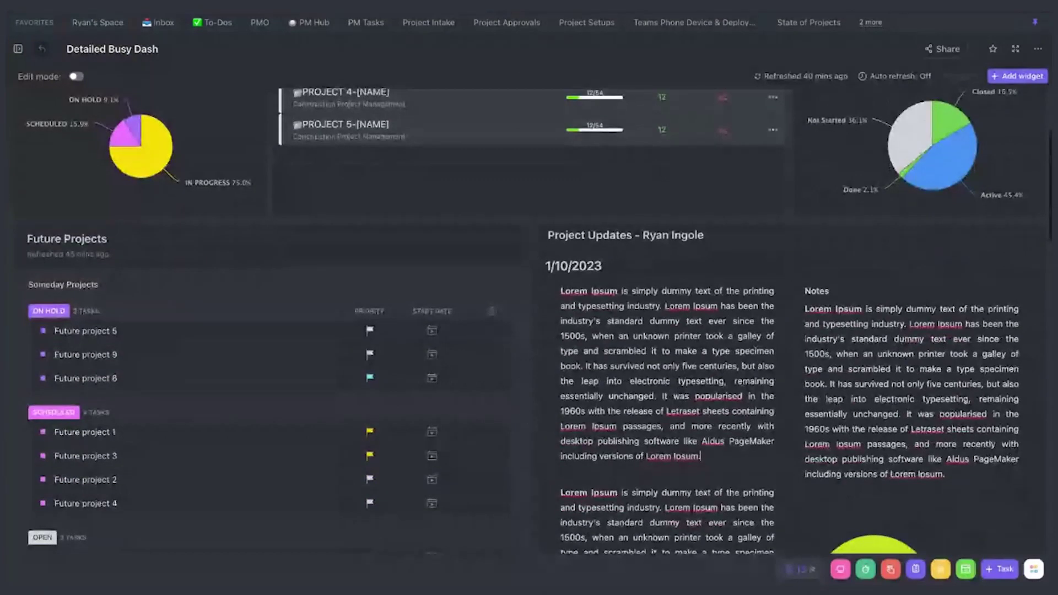
scroll(531, 417, "down", 4)
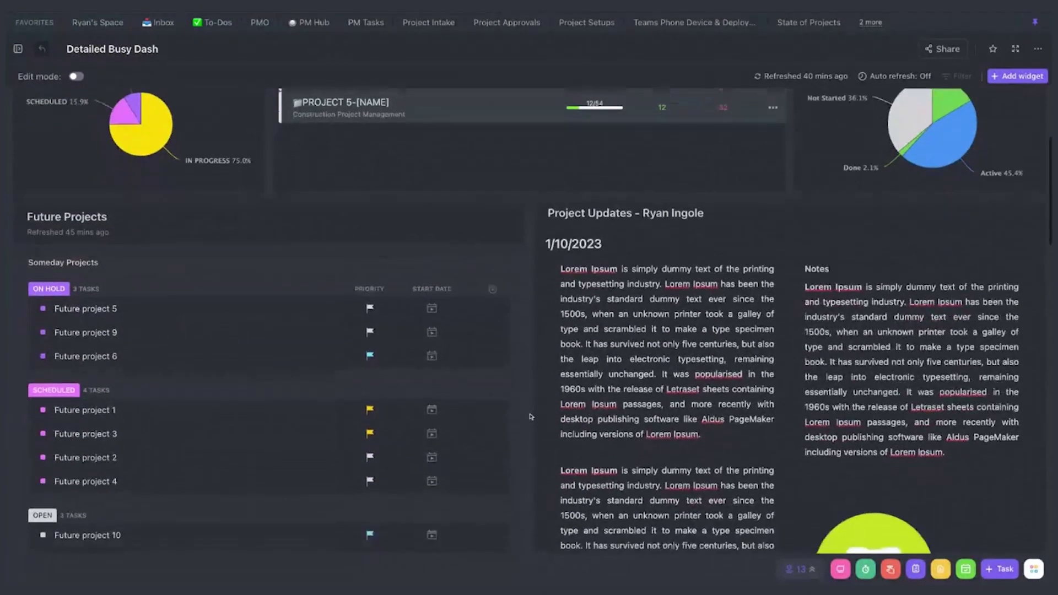
scroll(531, 418, "down", 10)
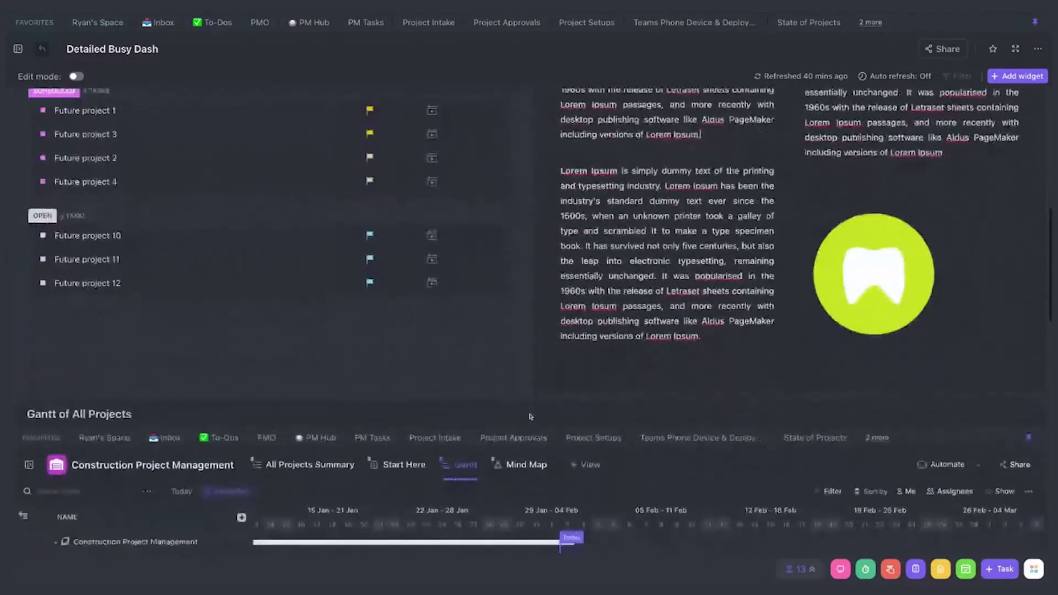
scroll(530, 419, "down", 10)
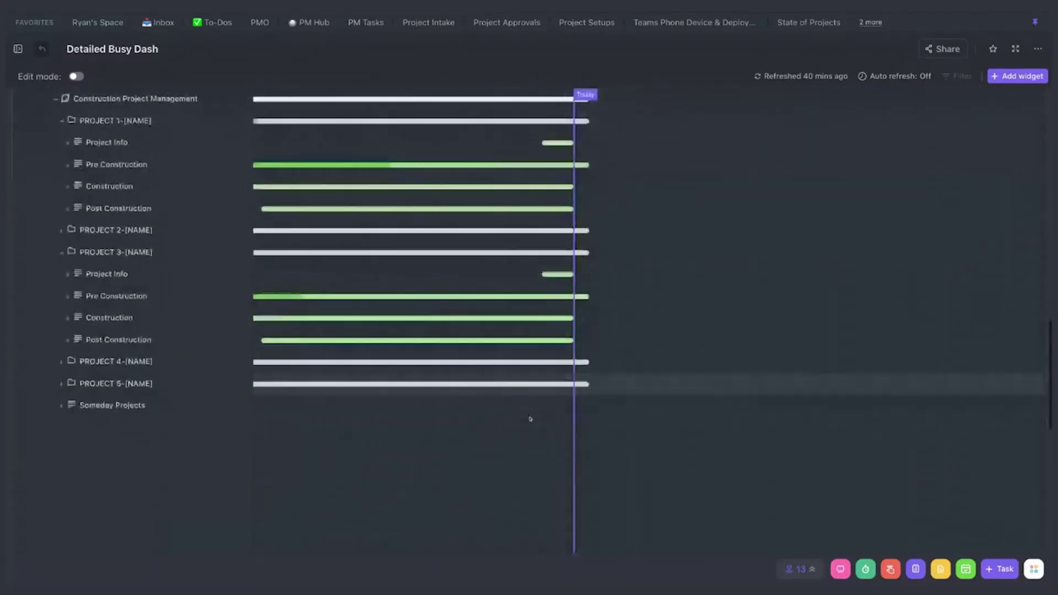
scroll(531, 419, "down", 10)
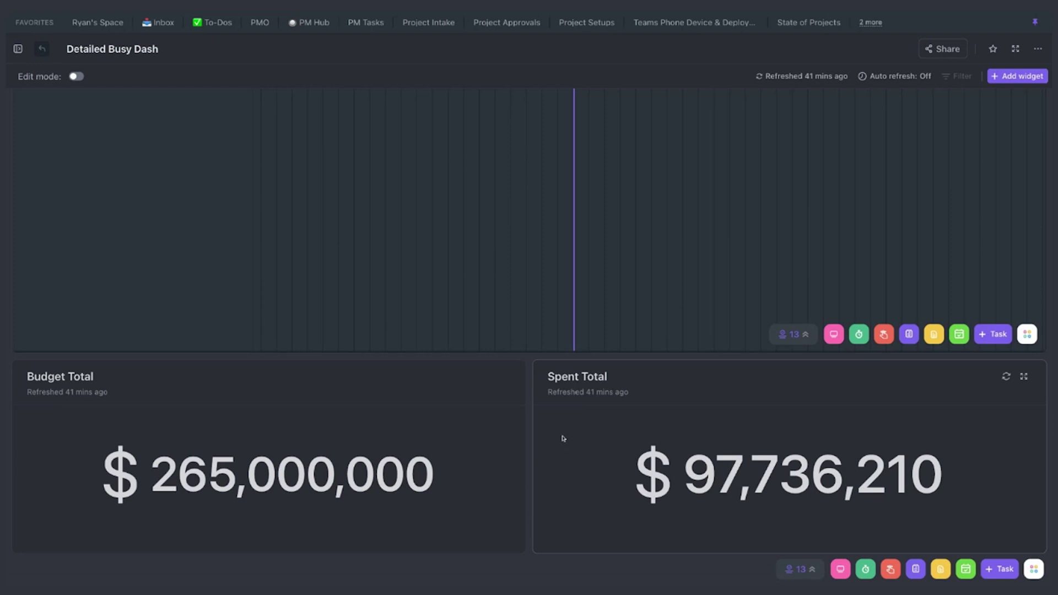
- Examine the project and phase timelines in the Gantt of All Projects again
scroll(546, 433, "up", 5)
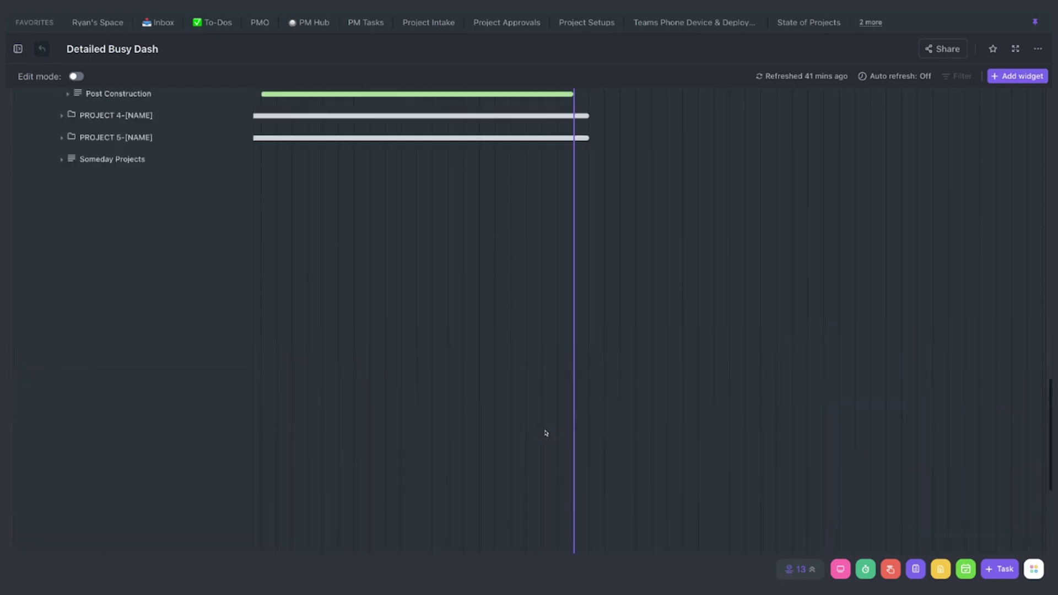
scroll(546, 433, "up", 5)
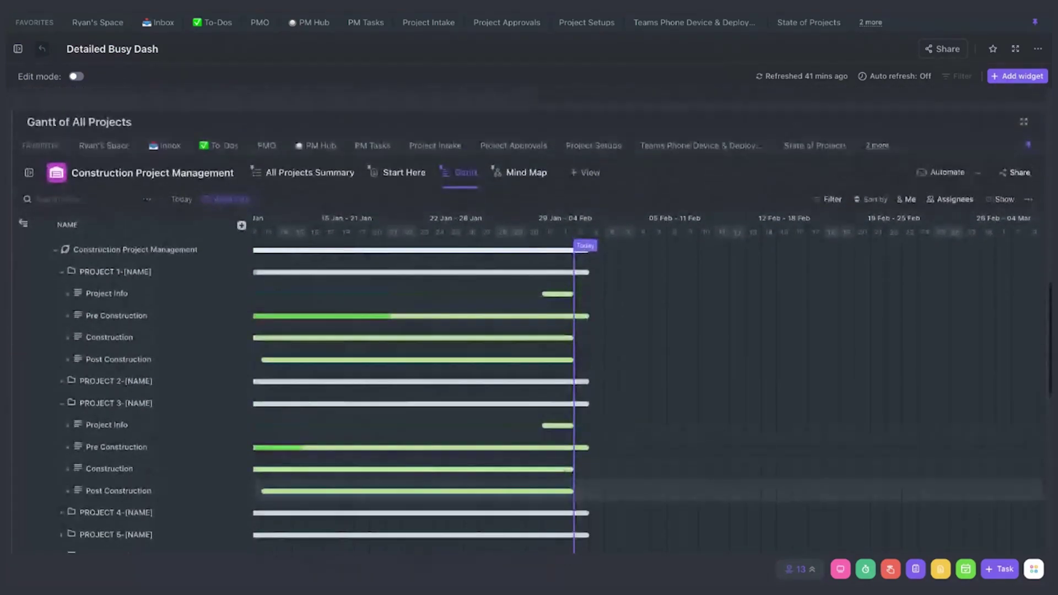
scroll(663, 360, "down", 10)
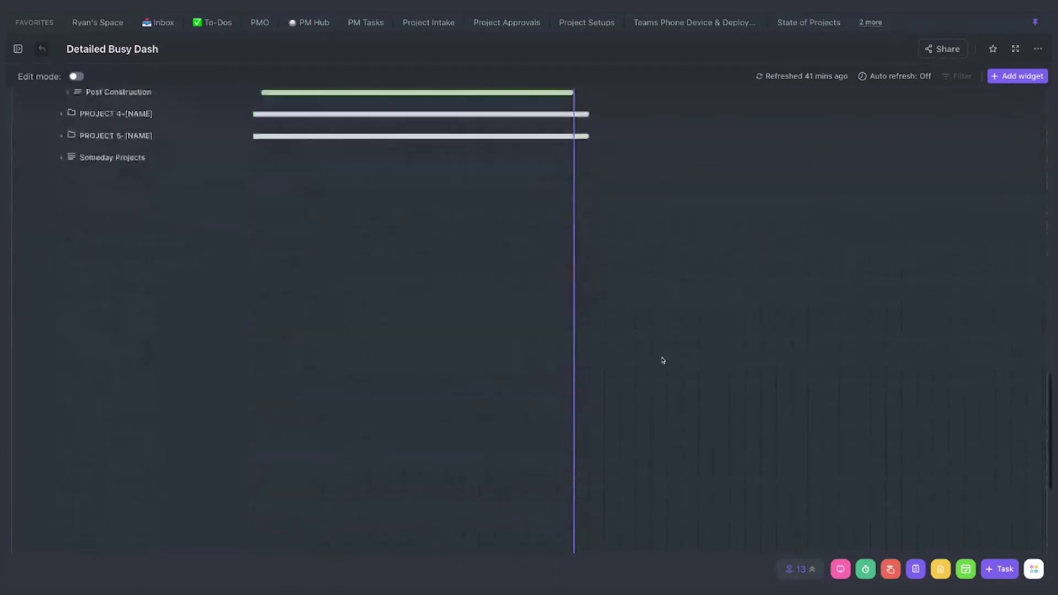
scroll(601, 361, "up", 8)
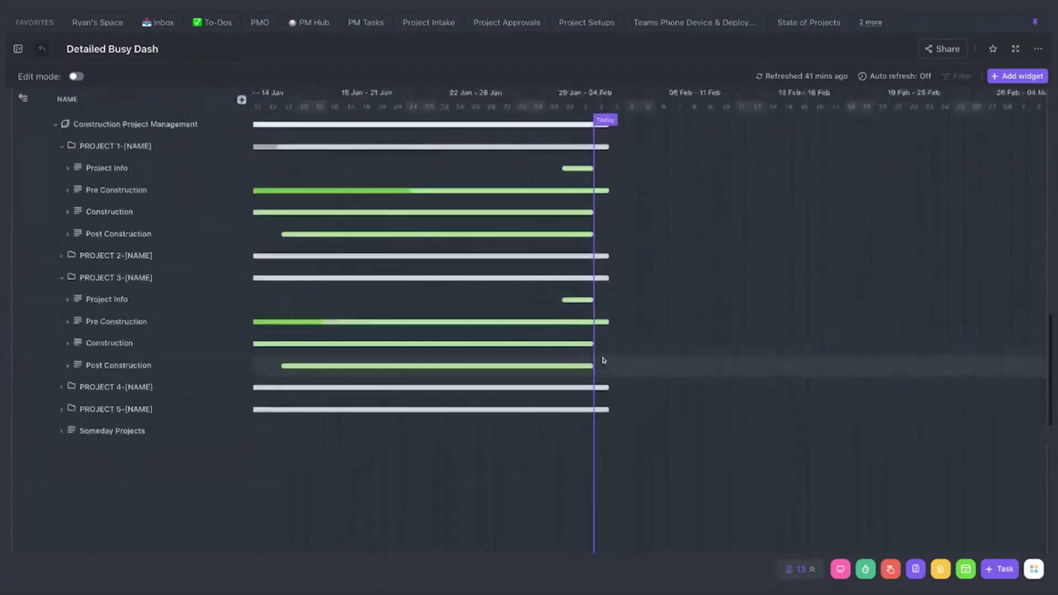
scroll(603, 360, "up", 6)
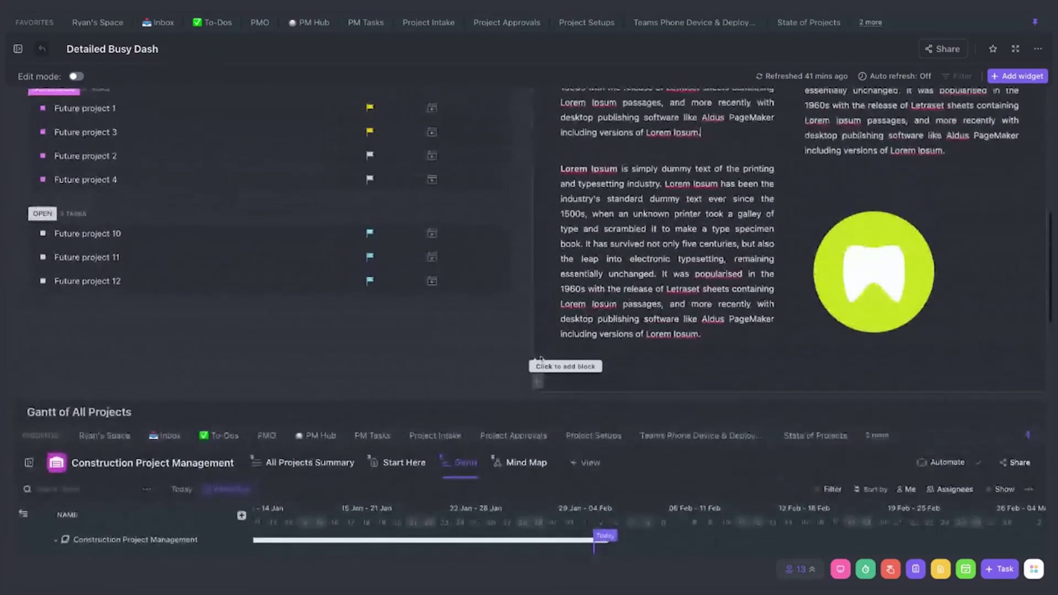
- Open the Simplified Priorities Dash from the private dashboards
scroll(540, 359, "up", 8)
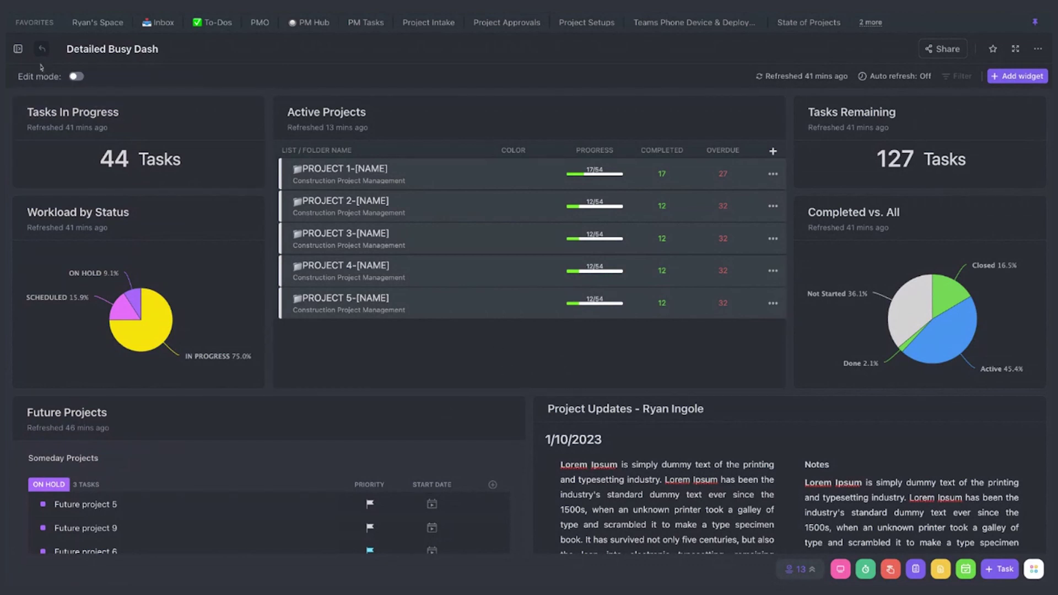
left_click(19, 51)
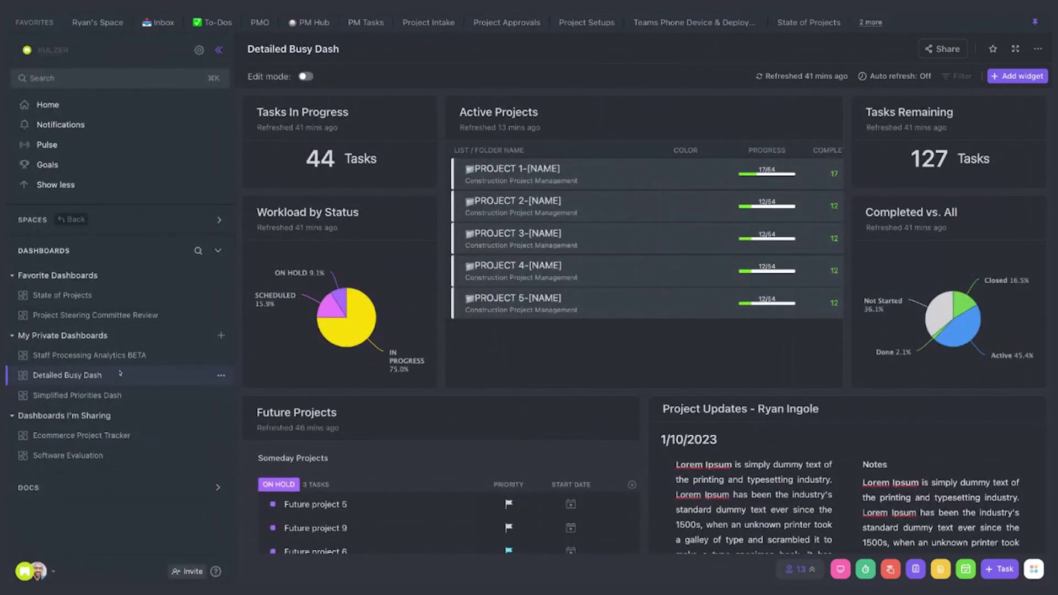
left_click(88, 395)
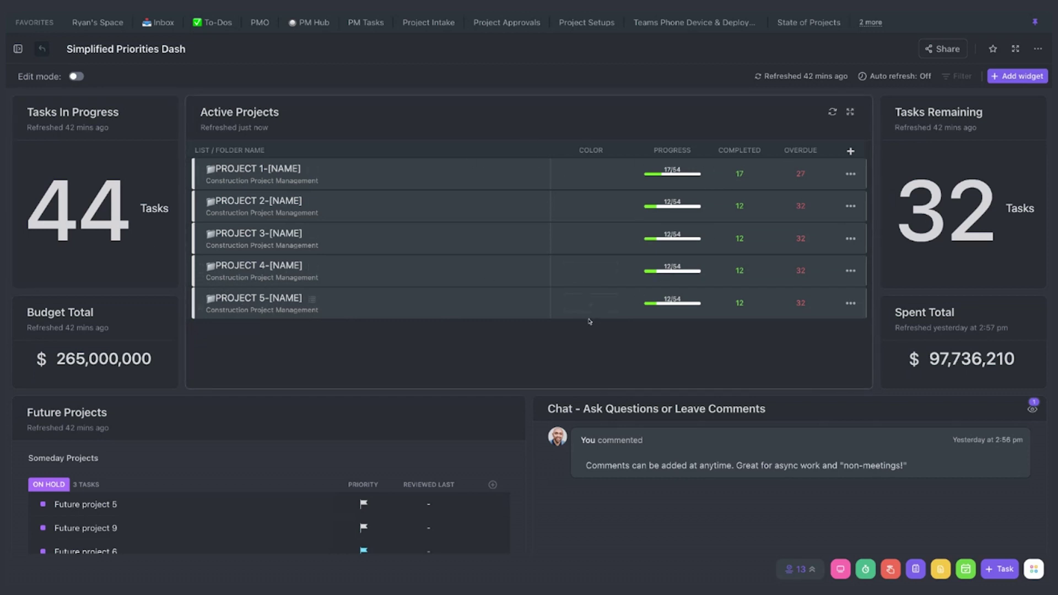
- Examine the Future Projects list and the chat widget on the Simplified Priorities Dash
scroll(327, 353, "down", 1)
scroll(328, 361, "down", 3)
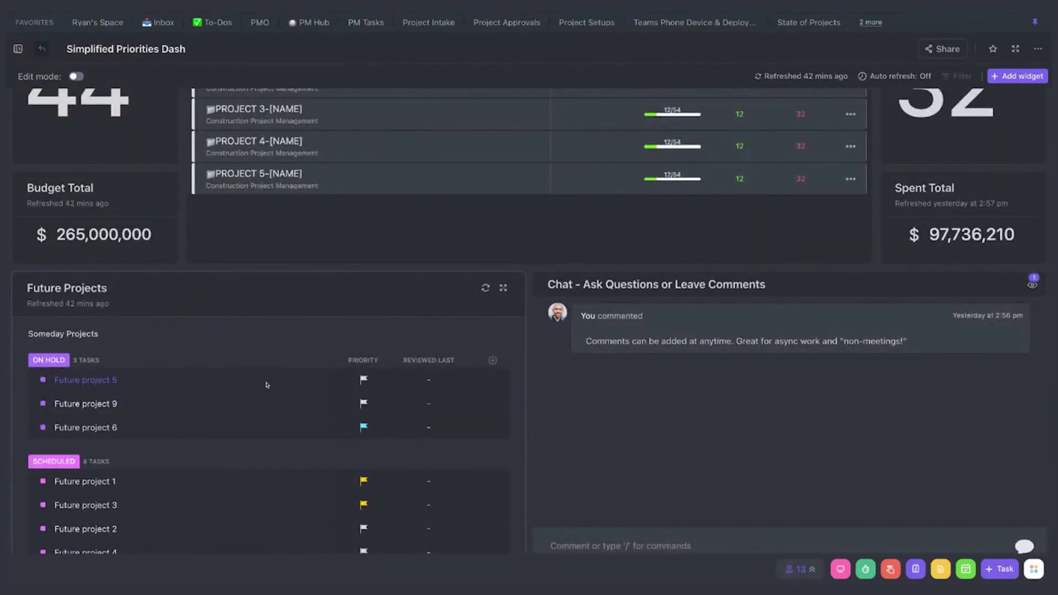
scroll(268, 386, "down", 1)
scroll(259, 386, "up", 1)
scroll(882, 375, "up", 1)
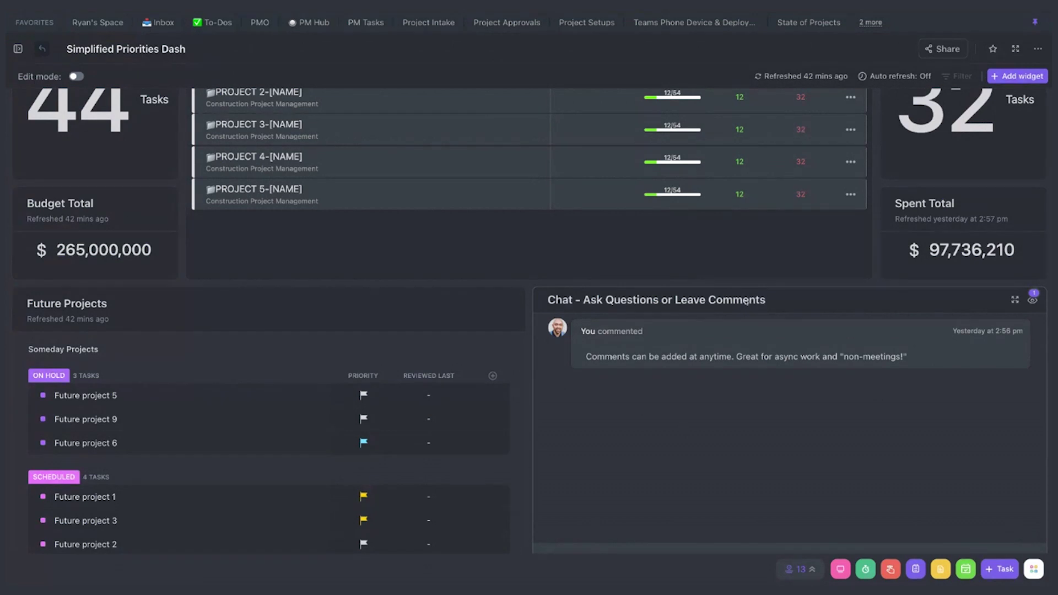
scroll(705, 321, "down", 2)
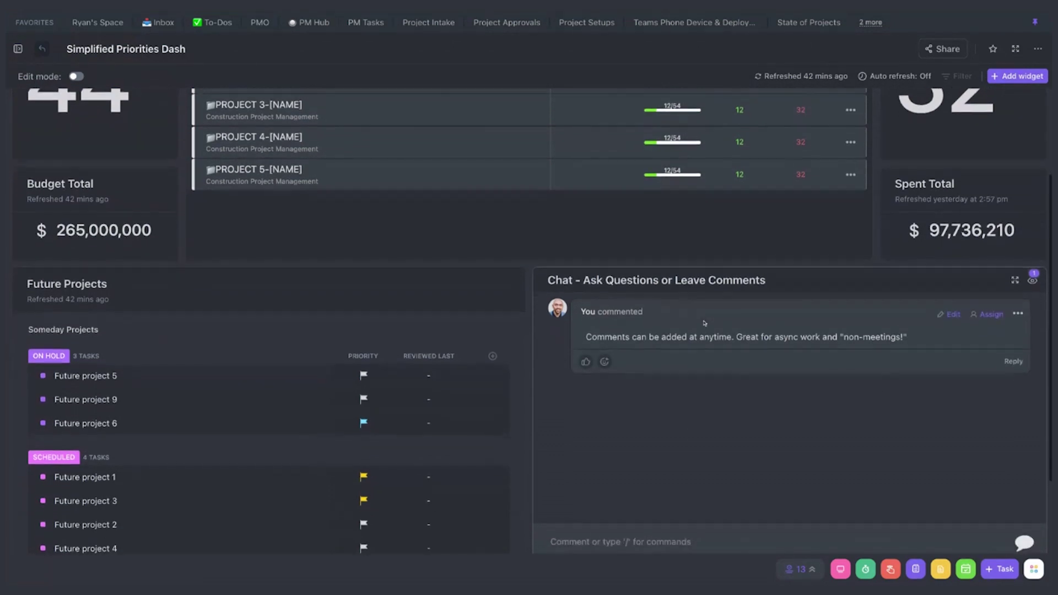
- Review the whole Simplified Priorities Dash, comparing Active Projects and the task and budget totals with the Future Projects groups and the chat widget
scroll(695, 325, "down", 1)
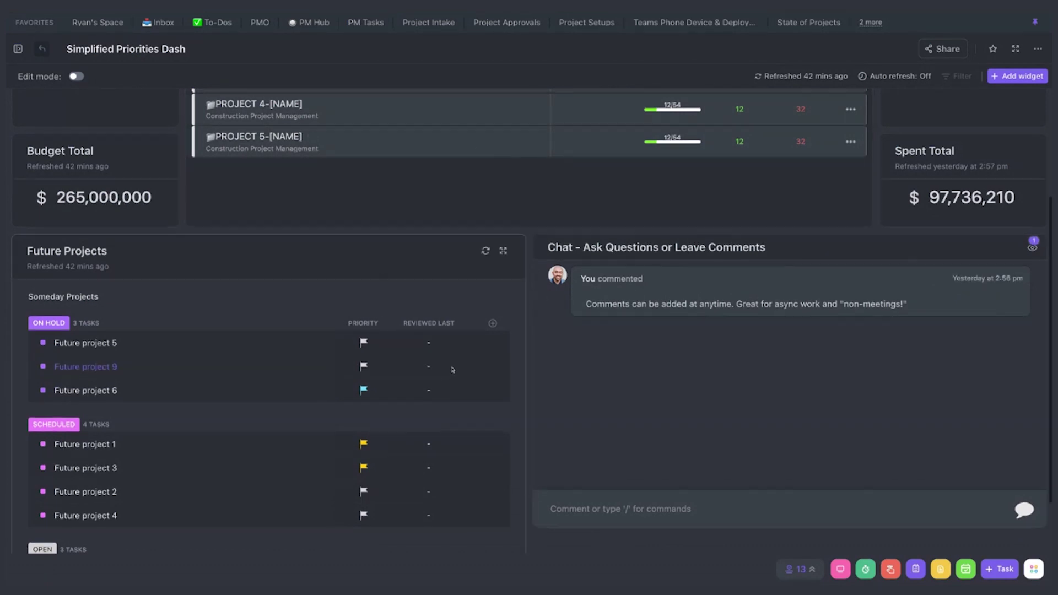
scroll(440, 386, "up", 3)
scroll(455, 365, "up", 2)
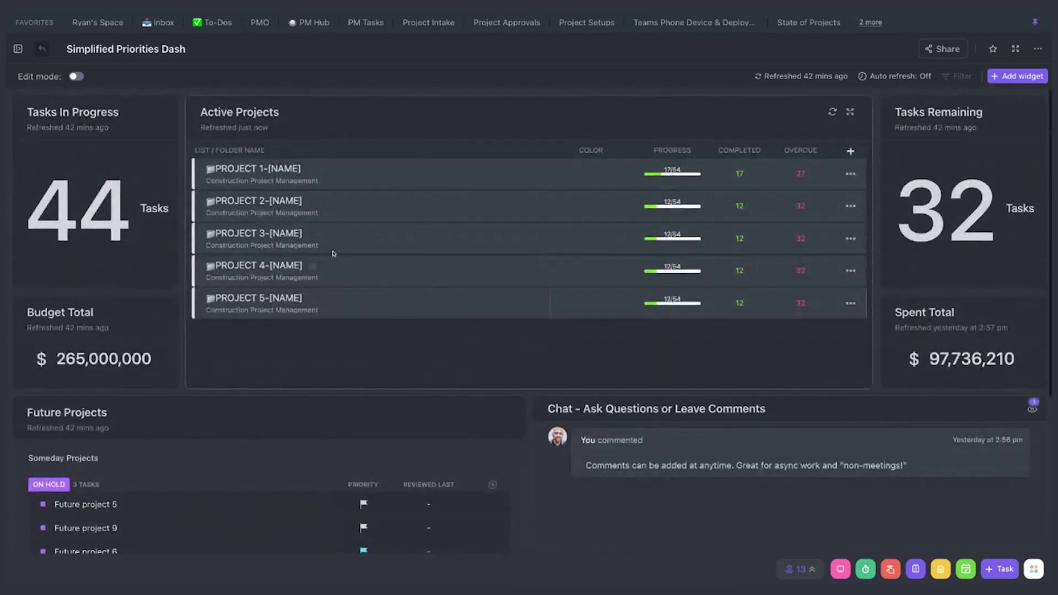
scroll(449, 293, "down", 1)
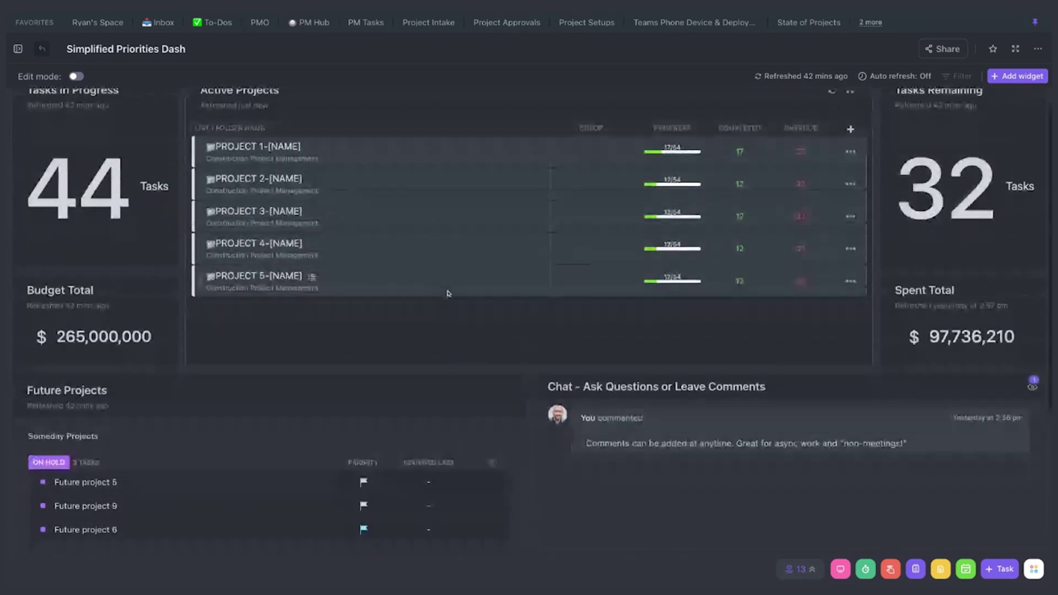
scroll(627, 386, "down", 3)
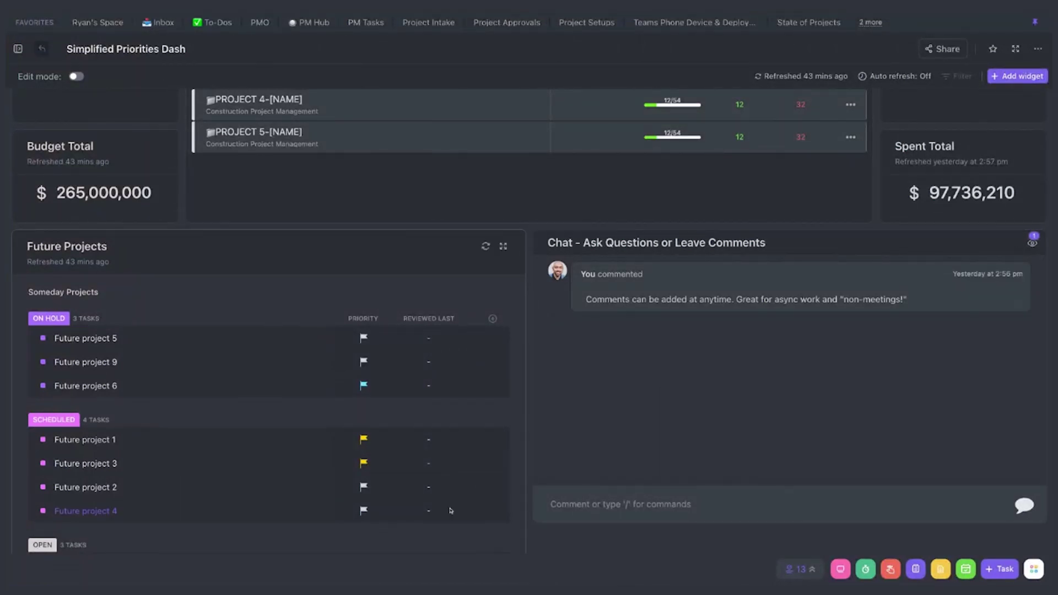
scroll(531, 452, "down", 1)
scroll(532, 452, "down", 2)
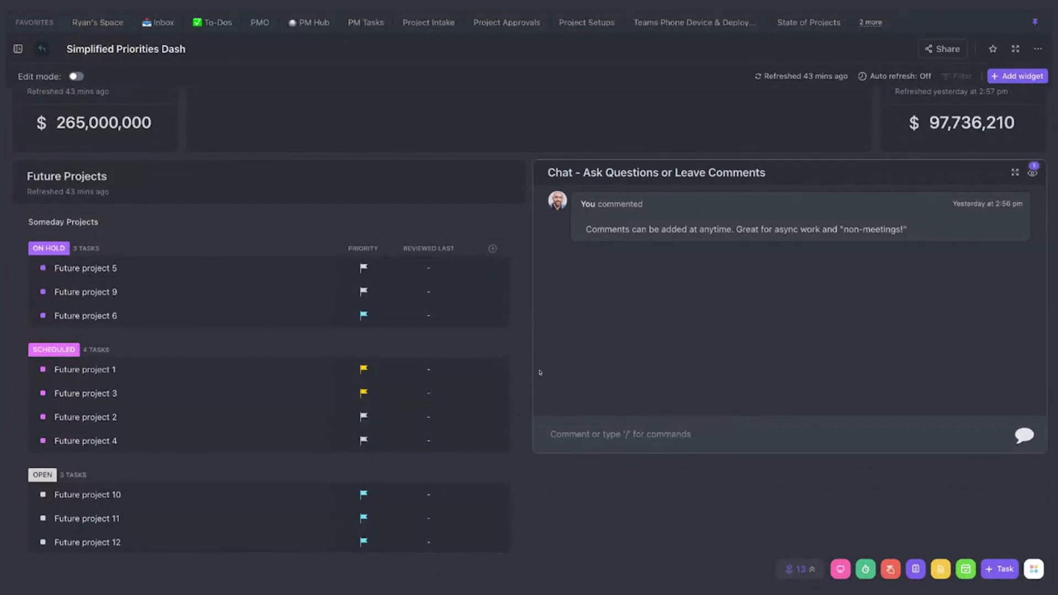
scroll(538, 441, "up", 1)
scroll(540, 439, "down", 1)
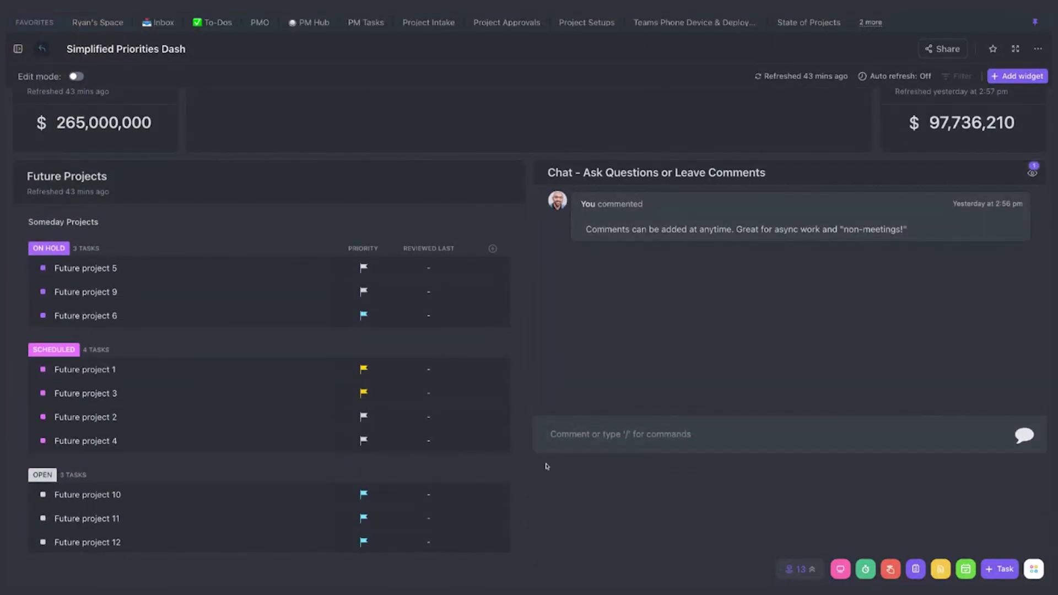
scroll(530, 434, "up", 1)
scroll(531, 433, "up", 8)
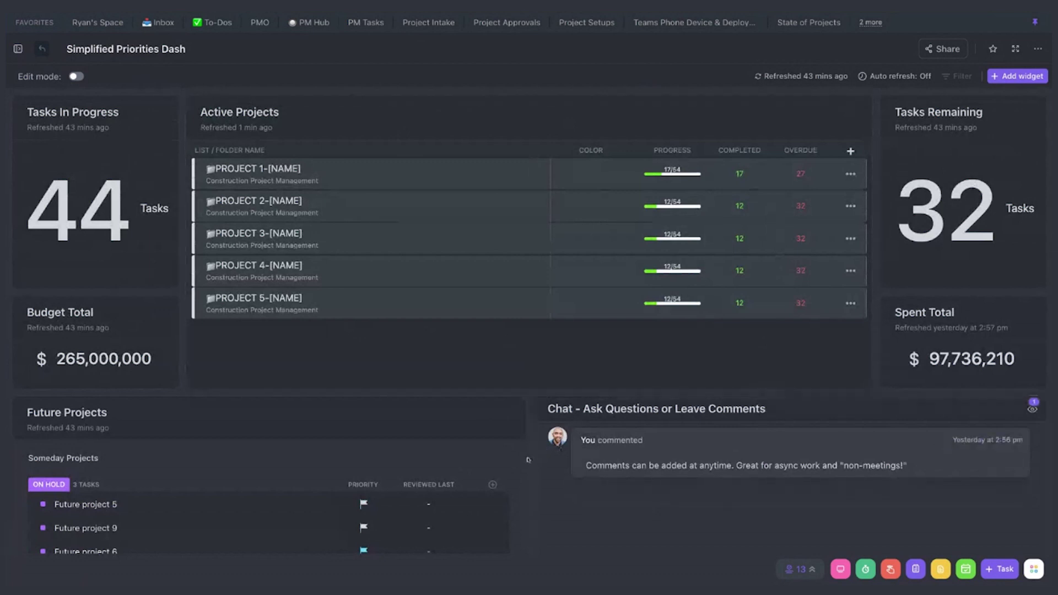
scroll(528, 459, "down", 8)
scroll(528, 460, "up", 8)
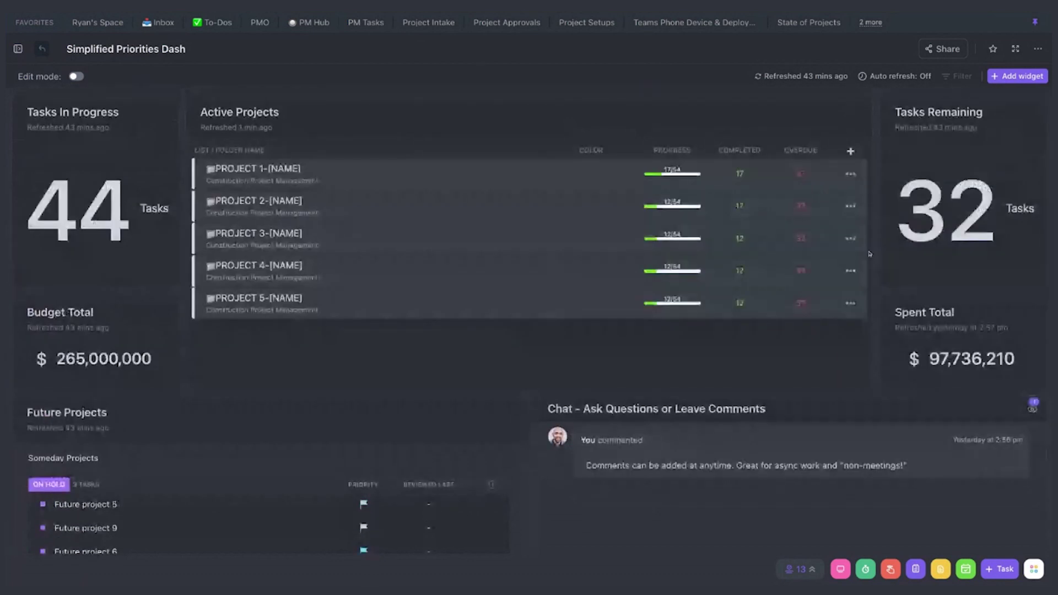